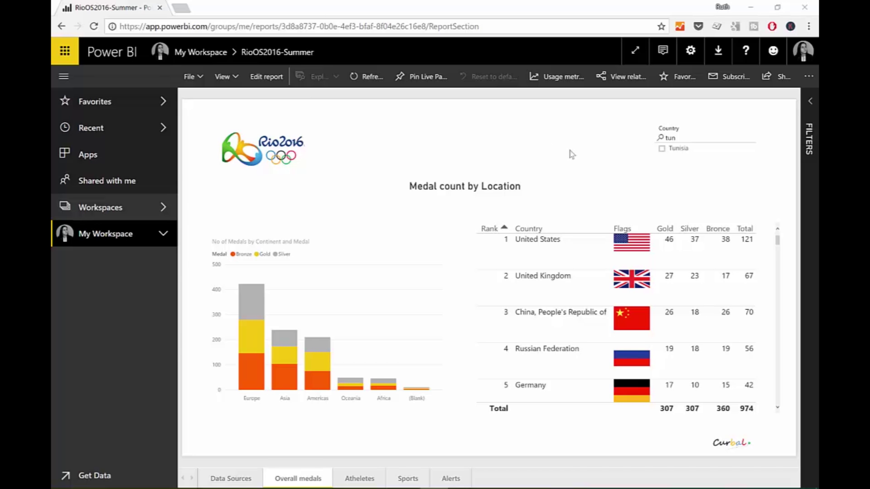
Step: Go from the Power BI settings gear through the Admin portal to the Audit logs page
{"action": "left_click", "coordinate": [691, 51]}
{"action": "left_click", "coordinate": [630, 164]}
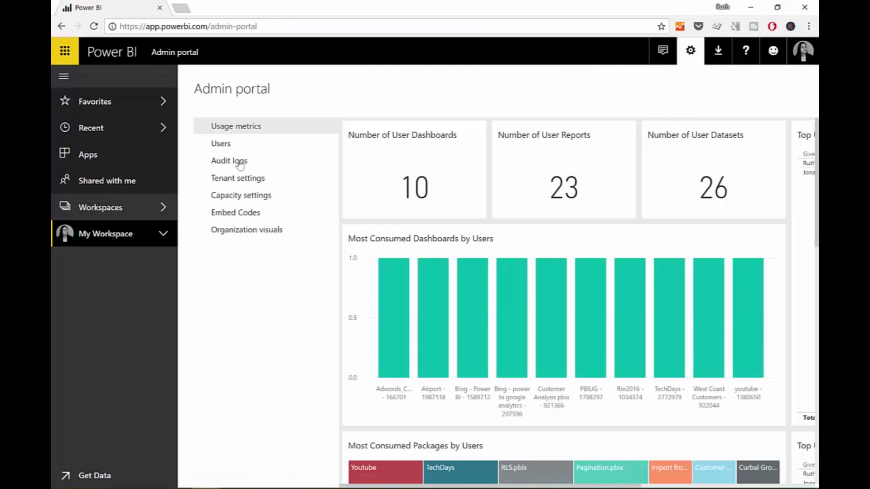
{"action": "left_click", "coordinate": [241, 164]}
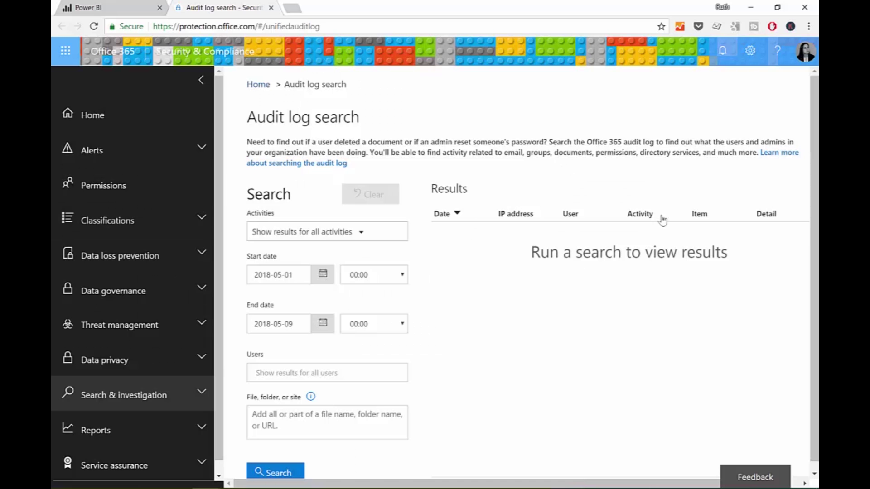
Step: Search the Activities dropdown for 'power bi' and browse the listed Power BI audit activities
{"action": "left_click", "coordinate": [358, 236]}
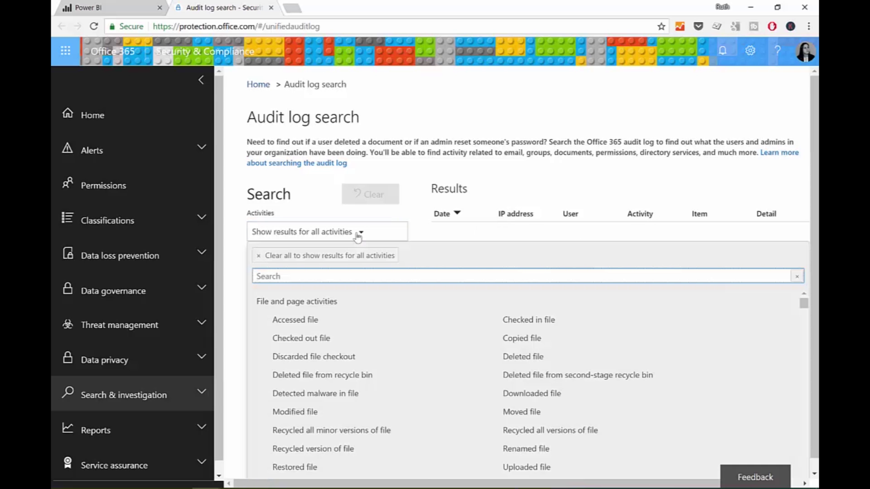
{"action": "scroll", "coordinate": [474, 325], "scroll_direction": "down", "scroll_amount": 6}
{"action": "scroll", "coordinate": [477, 327], "scroll_direction": "down", "scroll_amount": 6}
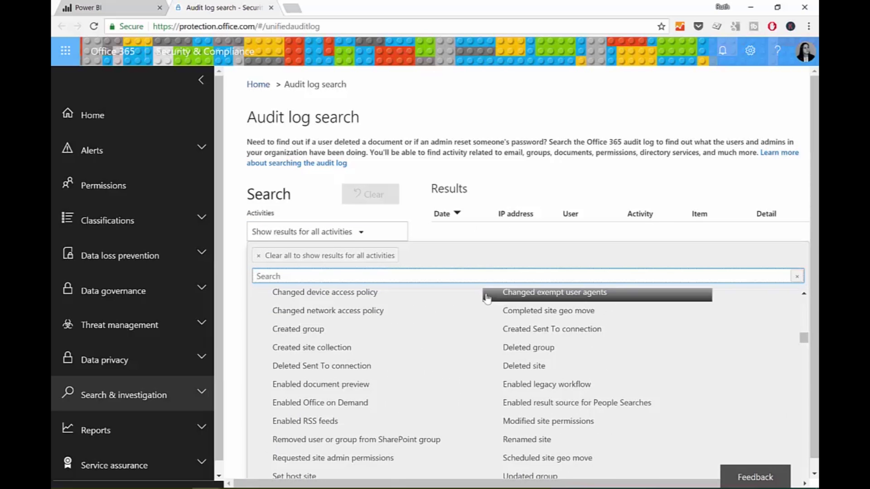
{"action": "scroll", "coordinate": [487, 308], "scroll_direction": "down", "scroll_amount": 12}
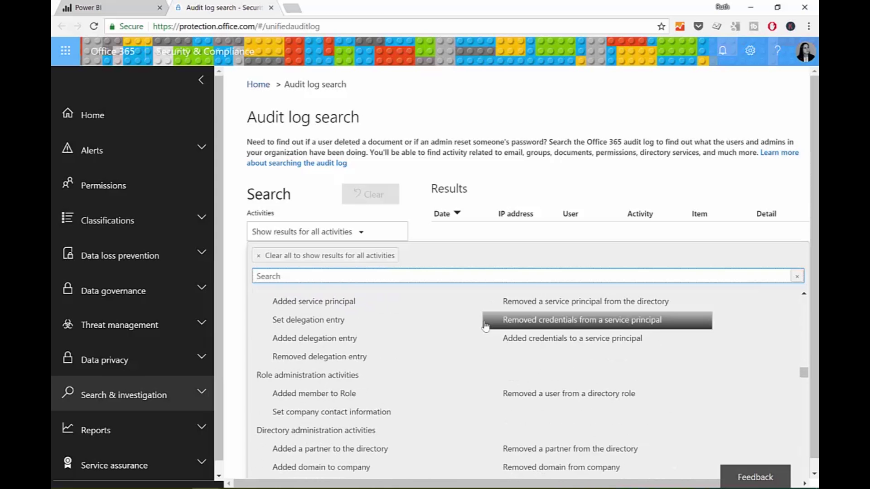
{"action": "scroll", "coordinate": [485, 327], "scroll_direction": "down", "scroll_amount": 10}
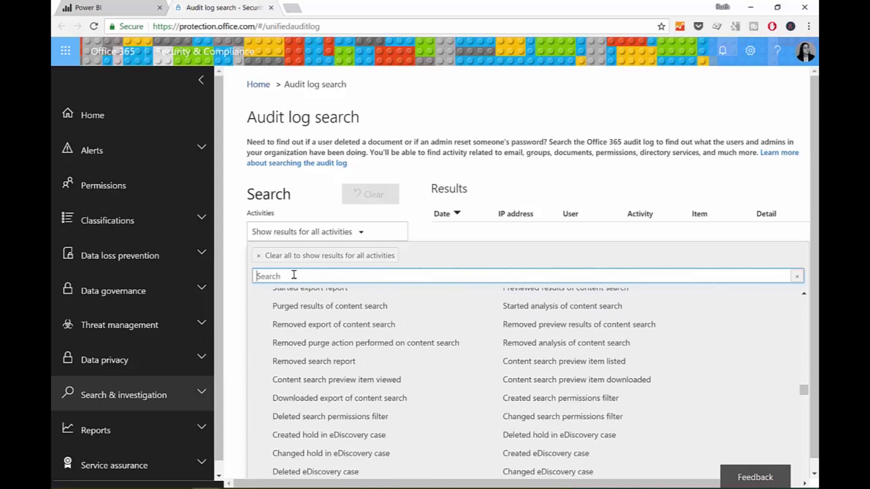
{"action": "type", "text": "power bi"}
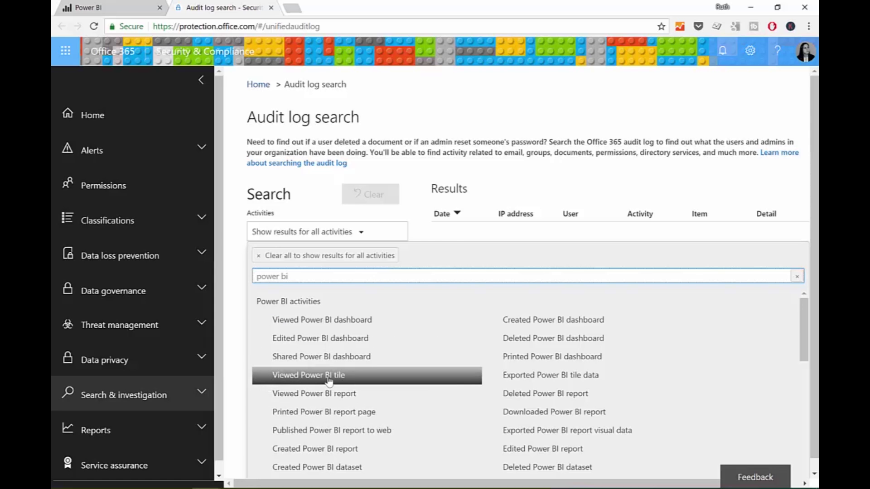
{"action": "scroll", "coordinate": [568, 397], "scroll_direction": "down", "scroll_amount": 2}
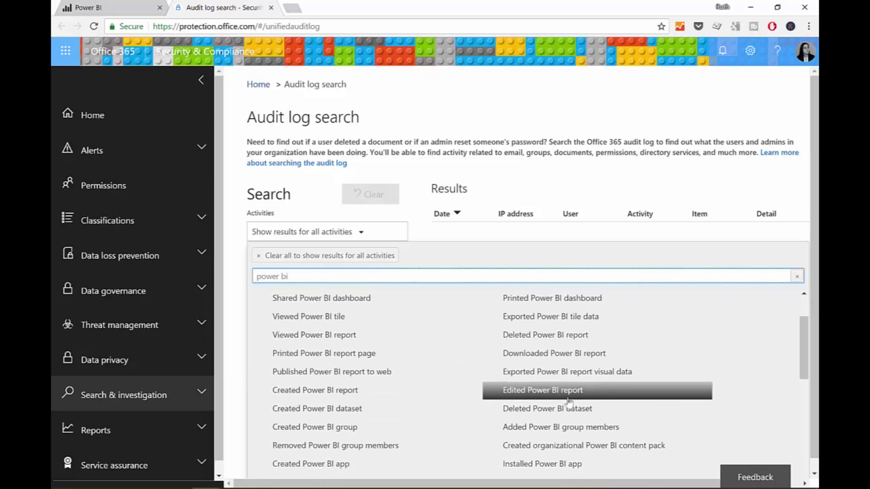
{"action": "scroll", "coordinate": [570, 401], "scroll_direction": "down", "scroll_amount": 2}
{"action": "scroll", "coordinate": [570, 402], "scroll_direction": "down", "scroll_amount": 5}
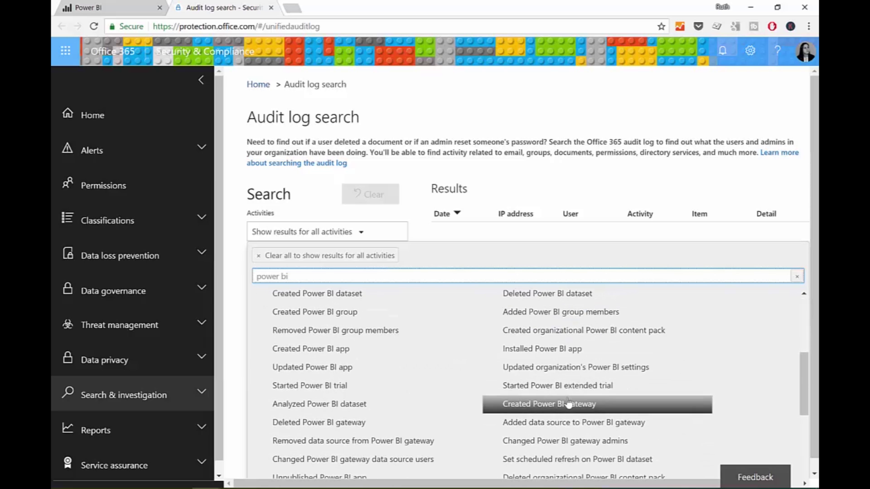
{"action": "scroll", "coordinate": [569, 402], "scroll_direction": "down", "scroll_amount": 1}
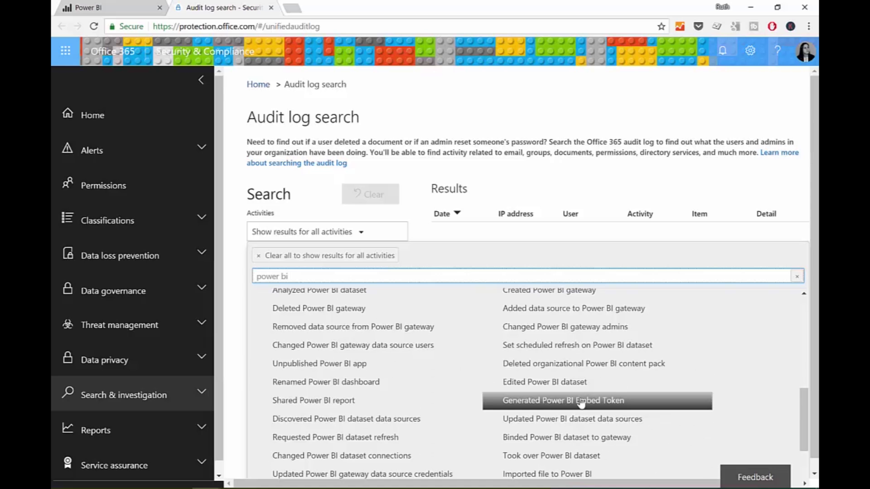
{"action": "scroll", "coordinate": [578, 402], "scroll_direction": "down", "scroll_amount": 4}
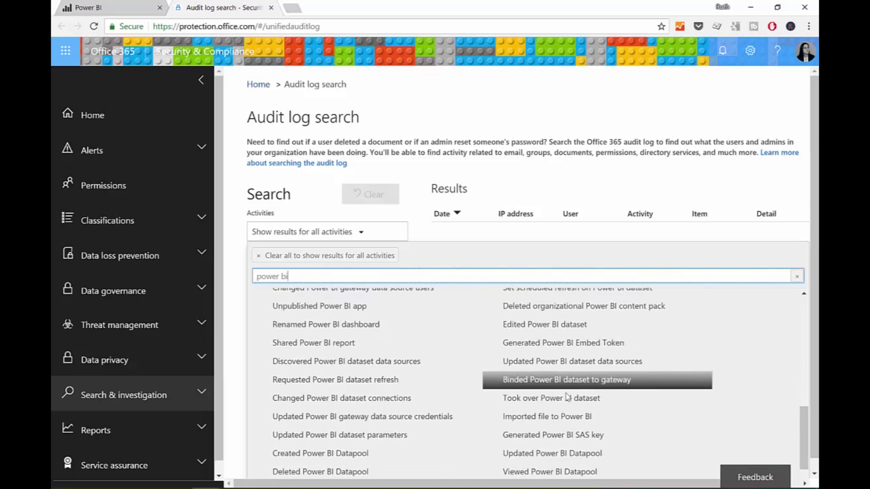
{"action": "scroll", "coordinate": [560, 395], "scroll_direction": "down", "scroll_amount": 1}
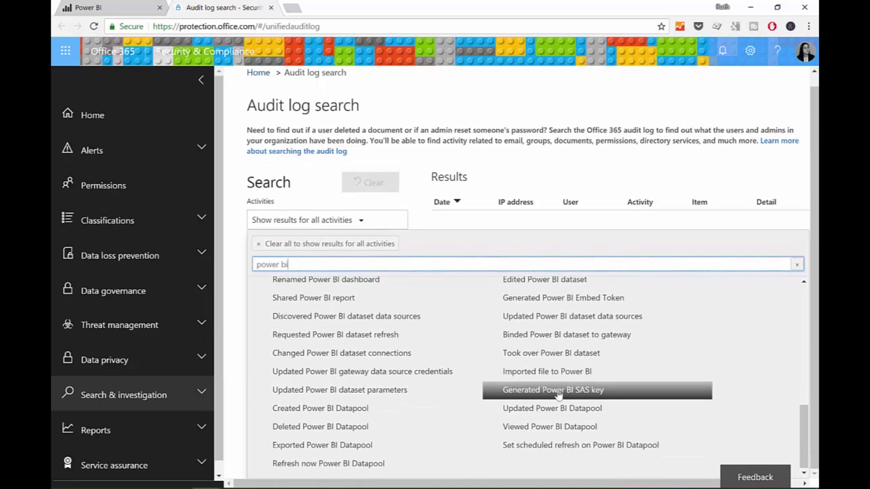
{"action": "scroll", "coordinate": [560, 399], "scroll_direction": "up", "scroll_amount": 5}
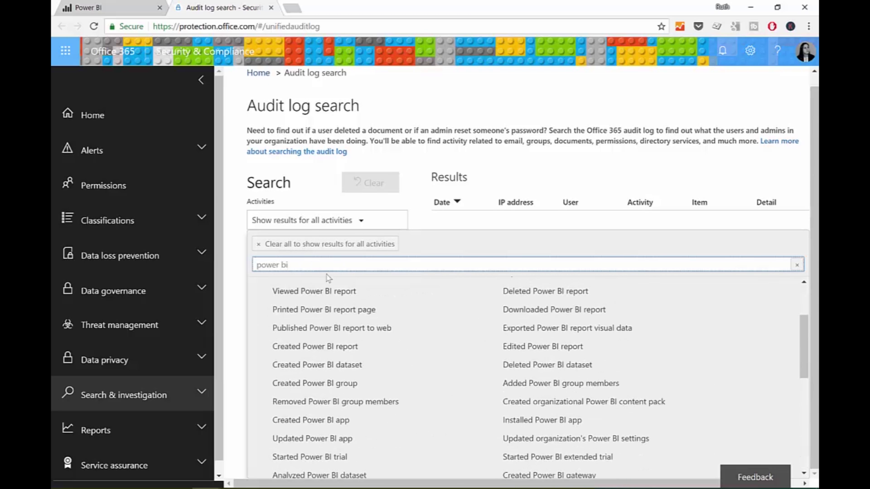
Step: Search for Viewed Power BI report activity from 2018-05-01 to 2018-05-09, returning 11 results
{"action": "left_click", "coordinate": [325, 293]}
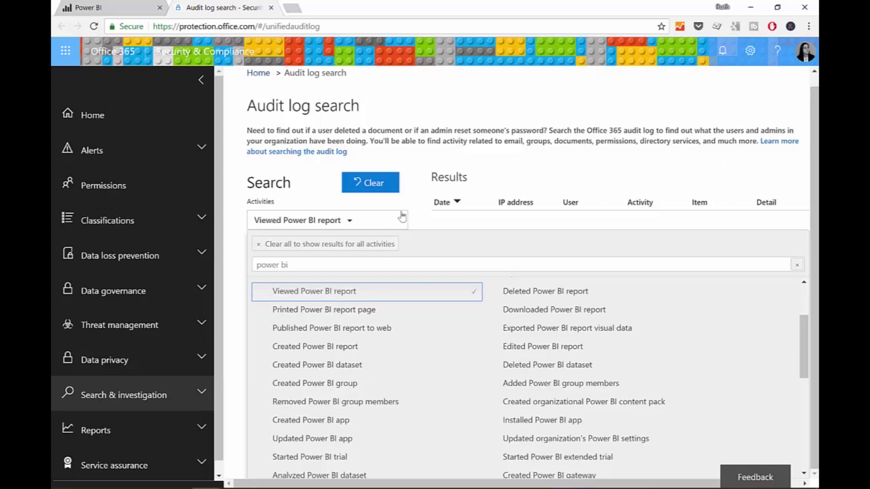
{"action": "left_click", "coordinate": [425, 229]}
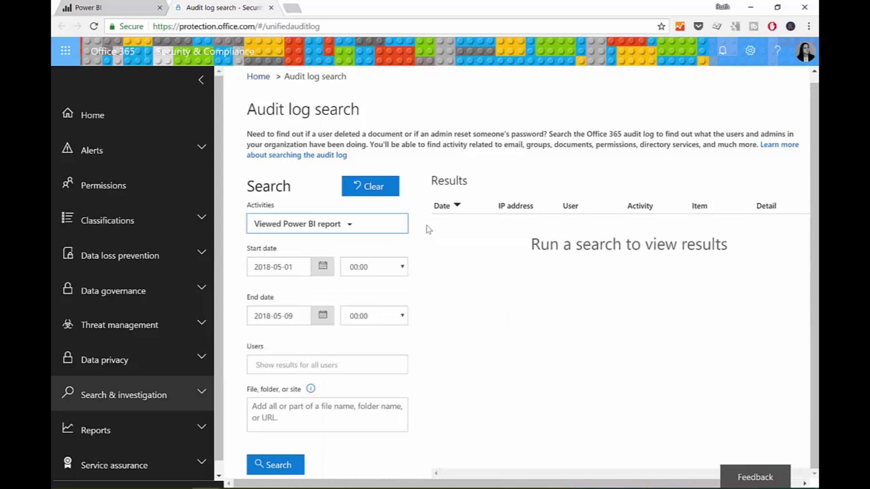
{"action": "left_click", "coordinate": [285, 468]}
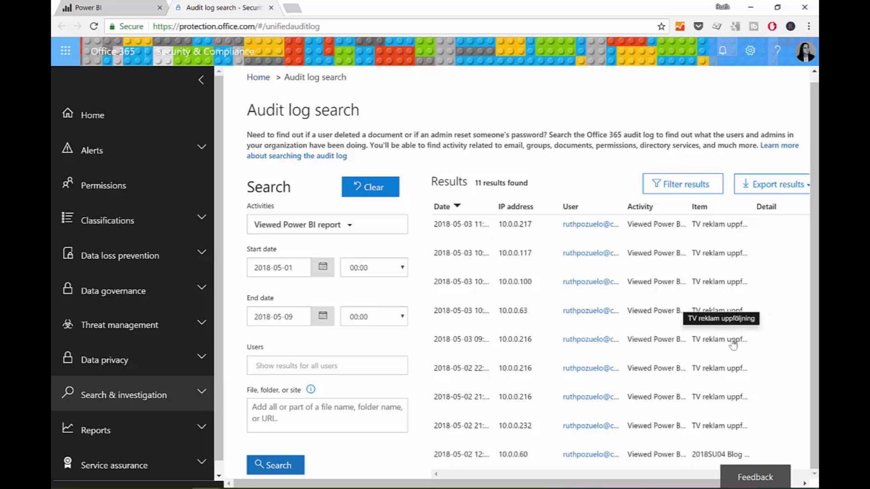
Step: Choose a single user in the Users field and rerun the audit log search
{"action": "scroll", "coordinate": [678, 265], "scroll_direction": "down", "scroll_amount": 1}
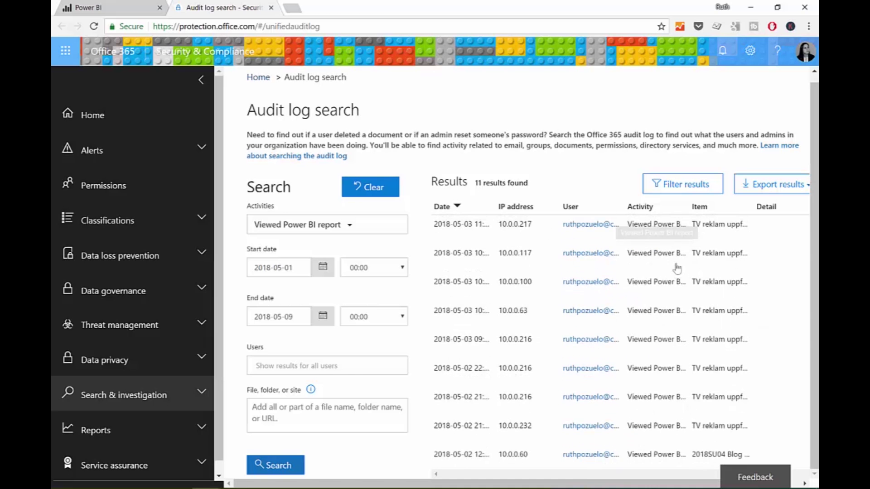
{"action": "scroll", "coordinate": [677, 266], "scroll_direction": "up", "scroll_amount": 1}
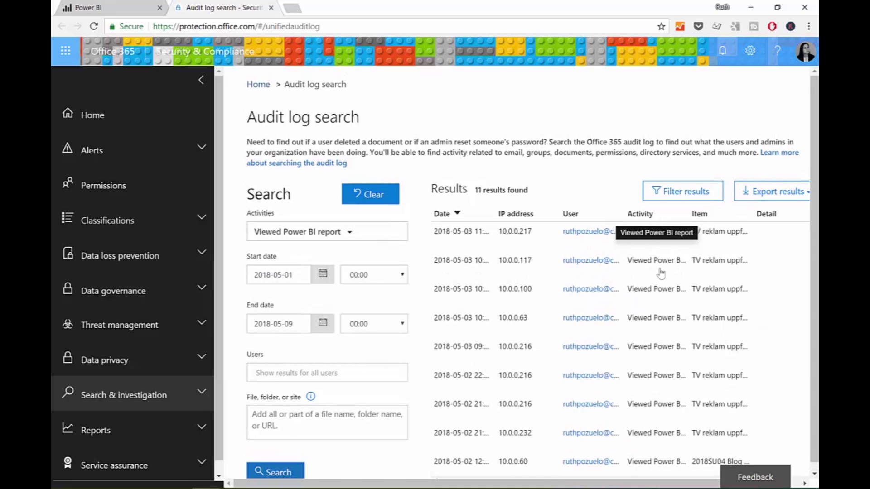
{"action": "left_click", "coordinate": [277, 374]}
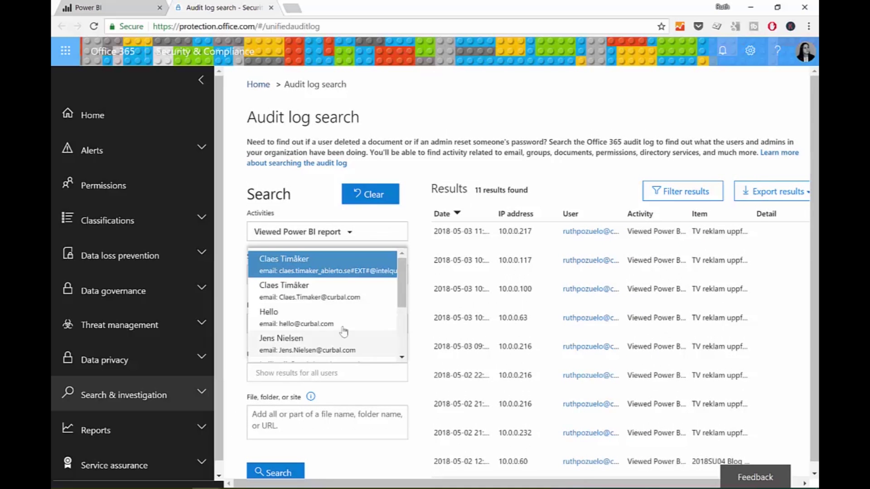
{"action": "scroll", "coordinate": [344, 331], "scroll_direction": "down", "scroll_amount": 3}
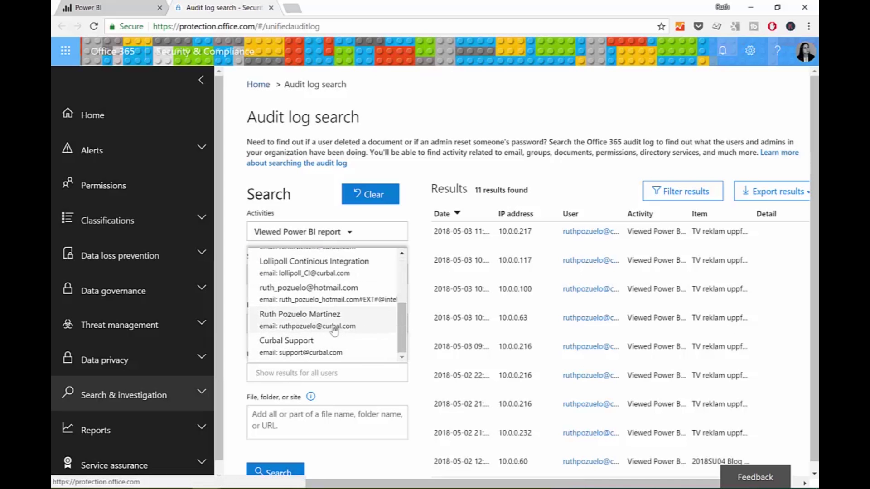
{"action": "left_click", "coordinate": [338, 329]}
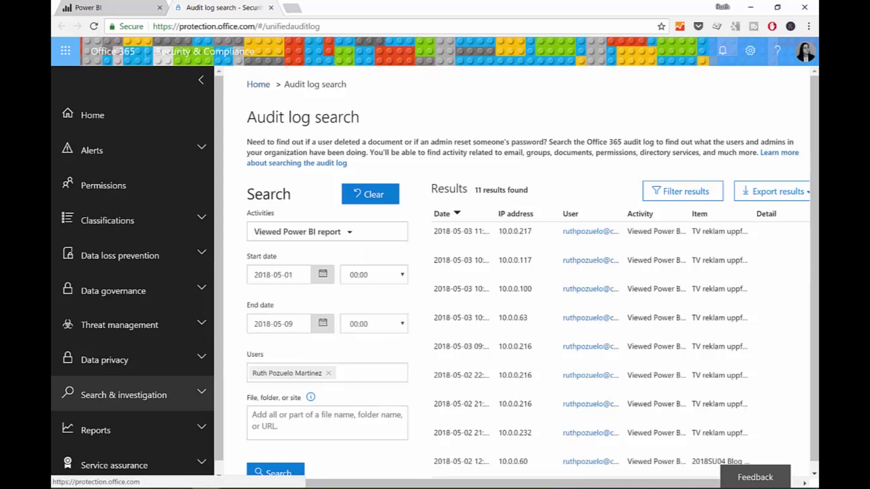
{"action": "left_click", "coordinate": [292, 470]}
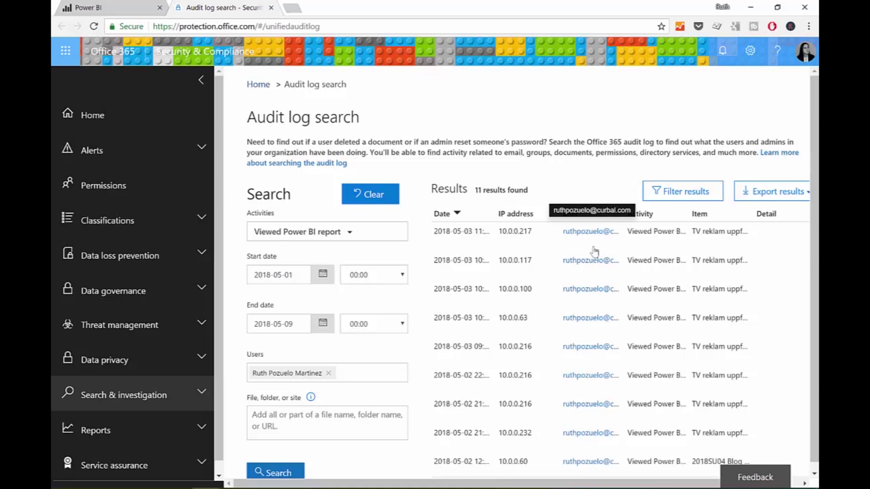
Step: Check the Start date calendar and close it with the date unchanged
{"action": "left_click", "coordinate": [323, 276]}
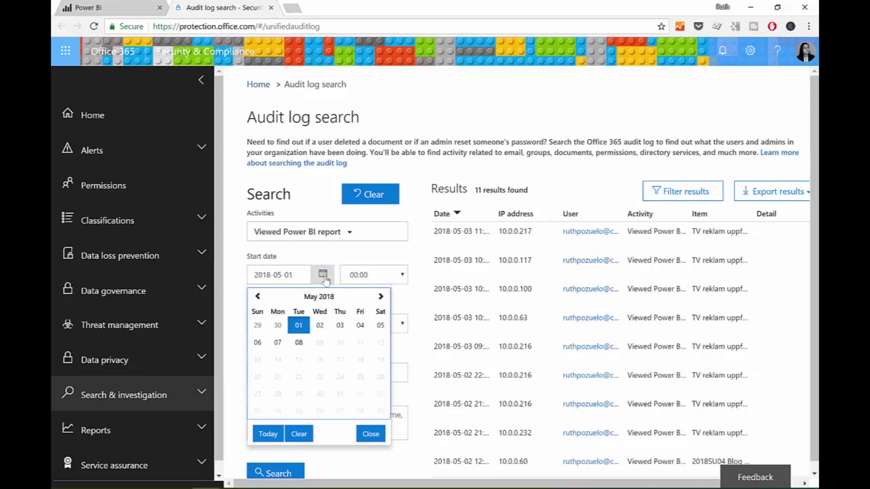
{"action": "left_click", "coordinate": [370, 252]}
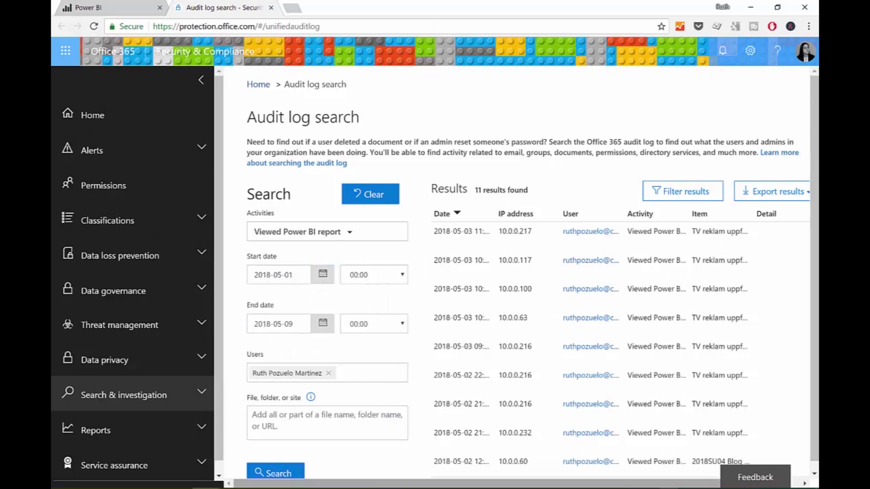
{"action": "scroll", "coordinate": [715, 331], "scroll_direction": "down", "scroll_amount": 2}
{"action": "scroll", "coordinate": [716, 331], "scroll_direction": "up", "scroll_amount": 2}
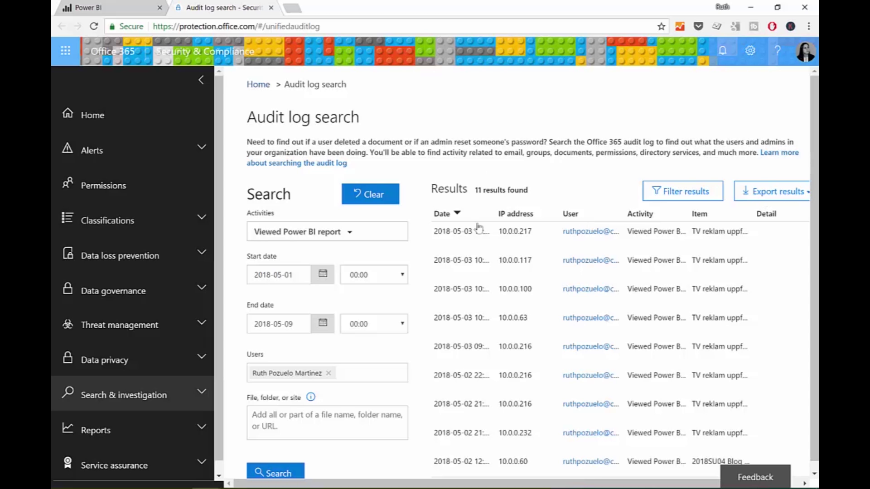
{"action": "scroll", "coordinate": [344, 419], "scroll_direction": "down", "scroll_amount": 1}
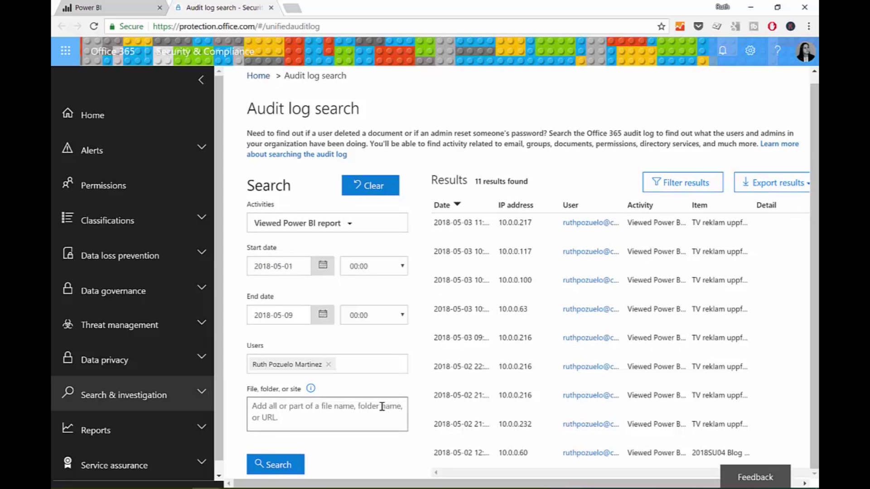
{"action": "scroll", "coordinate": [381, 406], "scroll_direction": "up", "scroll_amount": 1}
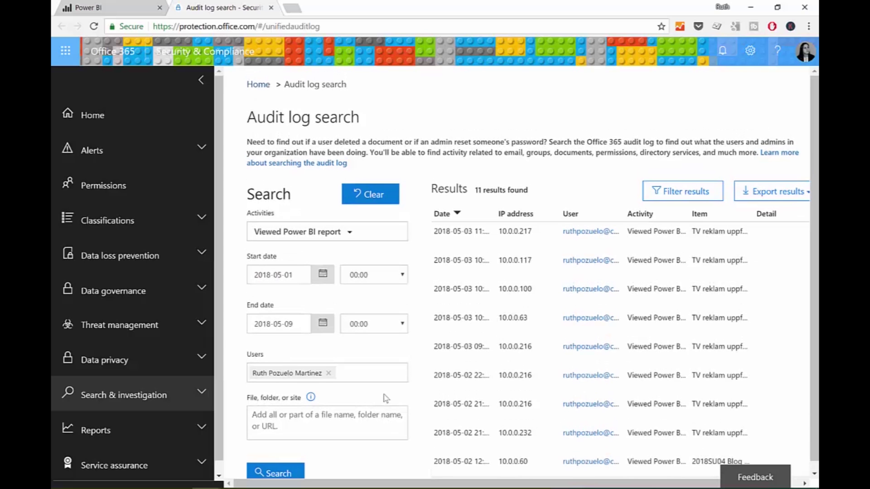